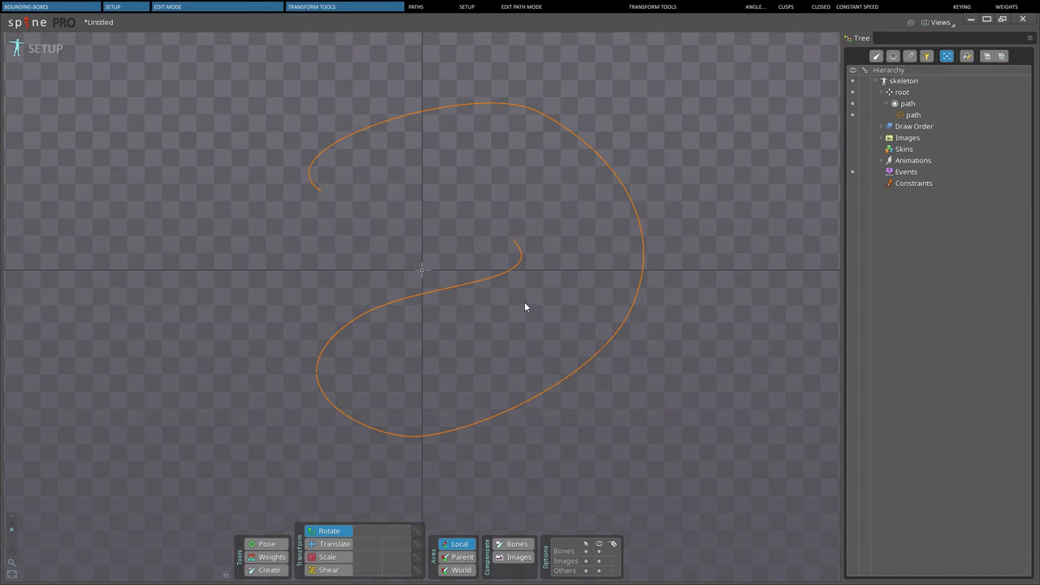
Select the path and pull the right vertex's tangent handle outward to reshape the curve
left_click(497, 277)
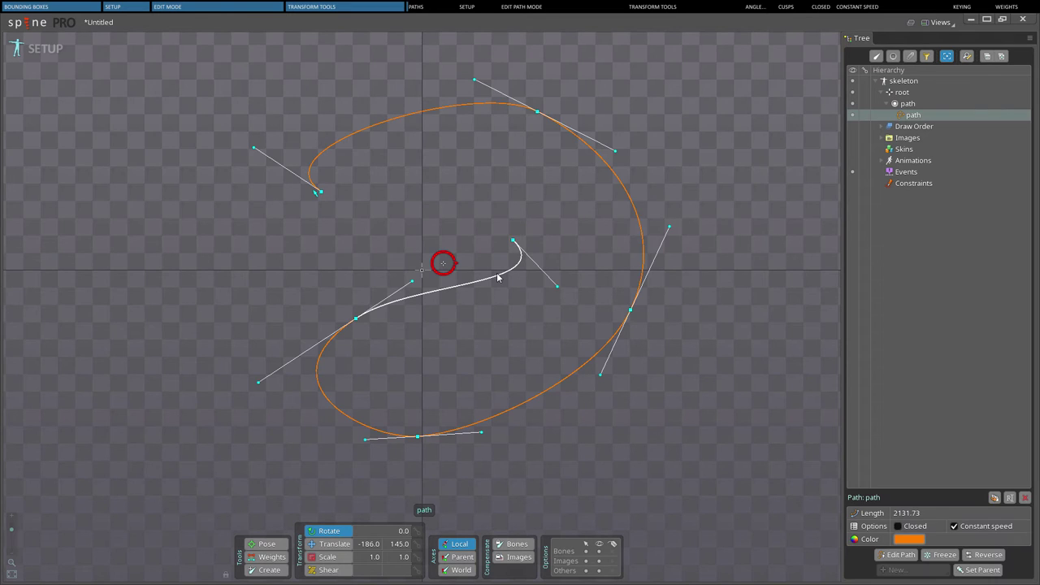
left_click(320, 191)
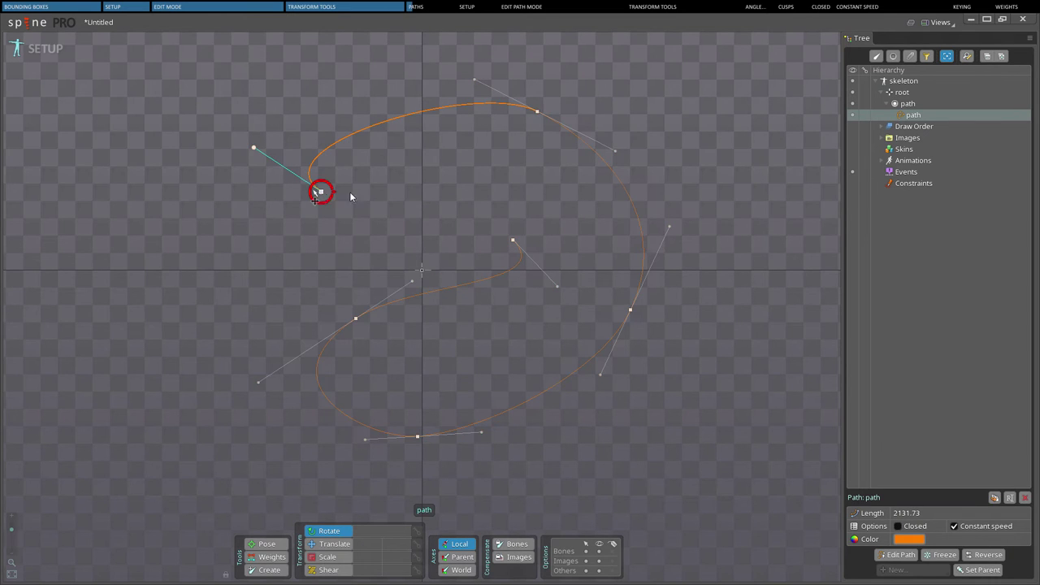
left_click(537, 111)
left_click(629, 310)
left_click(475, 79)
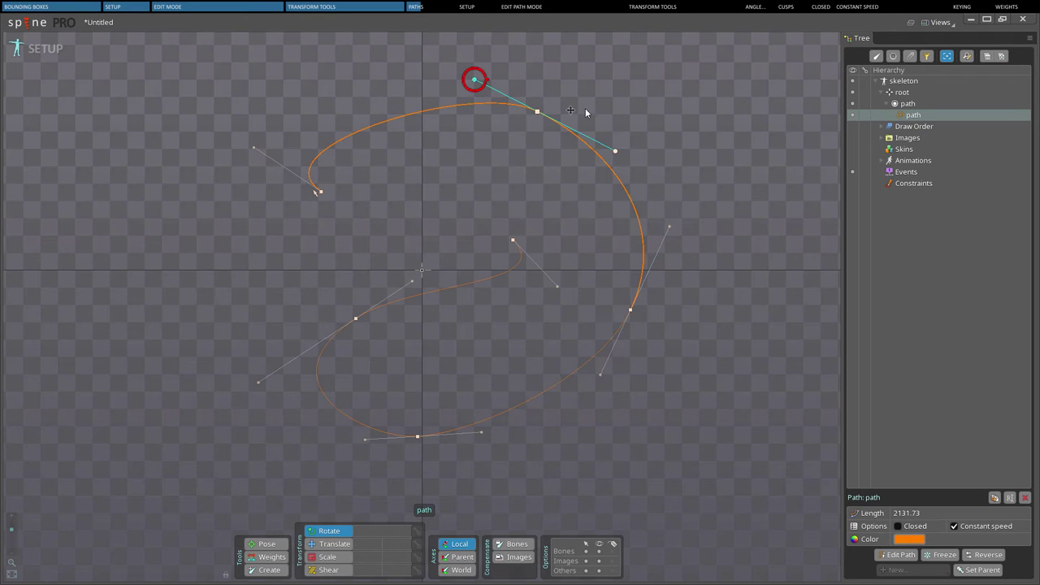
left_click(543, 113)
left_click(615, 152)
left_click(668, 227)
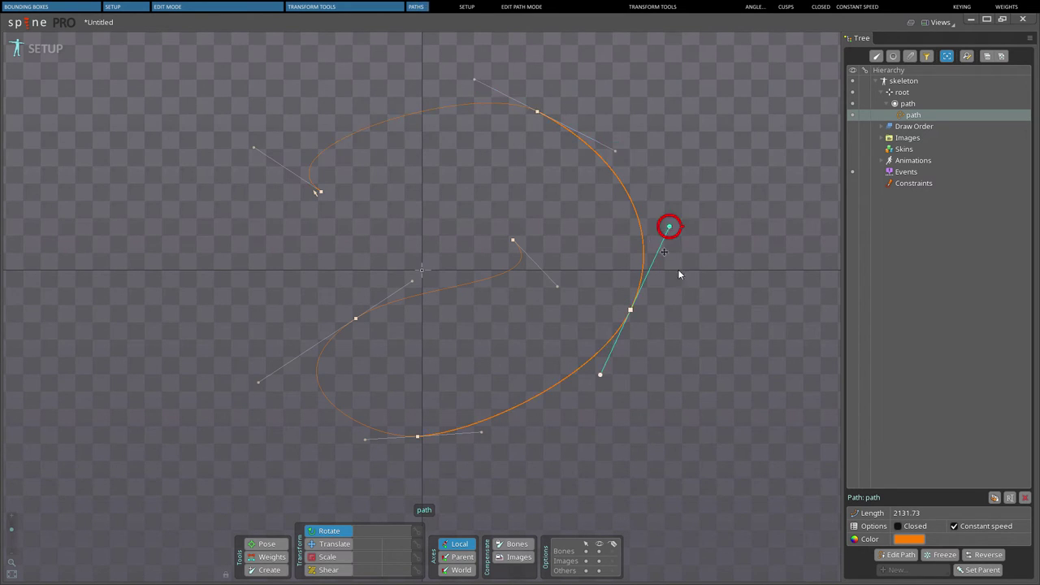
left_click_drag(670, 227, 664, 204)
Raise the top vertex's right handle and reposition the top vertex to refine the curve
left_click(618, 144)
left_click_drag(618, 144, 621, 104)
left_click_drag(536, 110, 513, 105)
left_click_drag(592, 100, 590, 118)
Move the whole path with V, then select the root bone
left_click(444, 264)
key("v")
left_click_drag(667, 218, 692, 291)
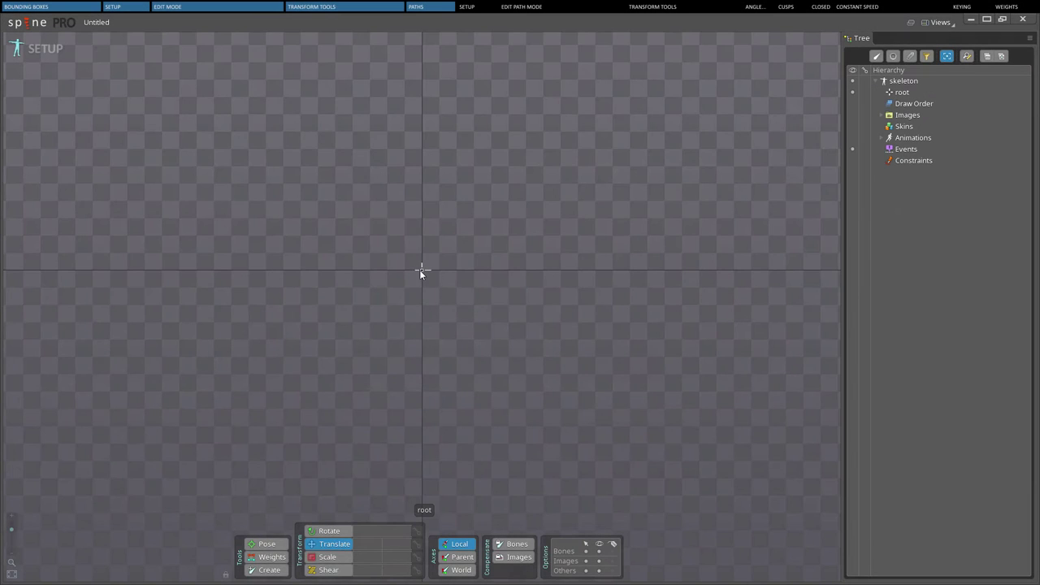
left_click(902, 92)
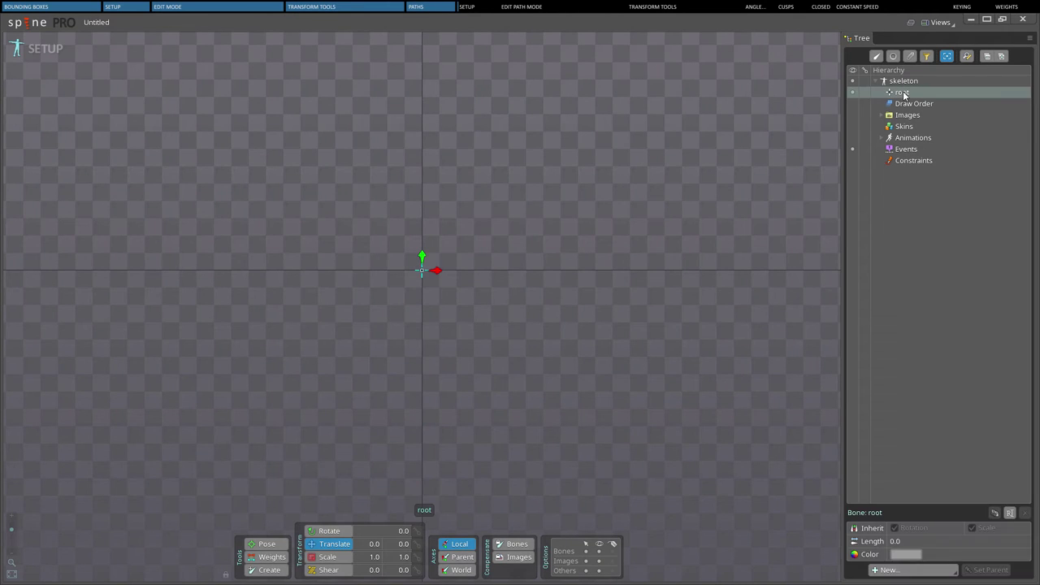
Add a new path attachment named 'path' under the root bone via New... > Path
left_click(899, 572)
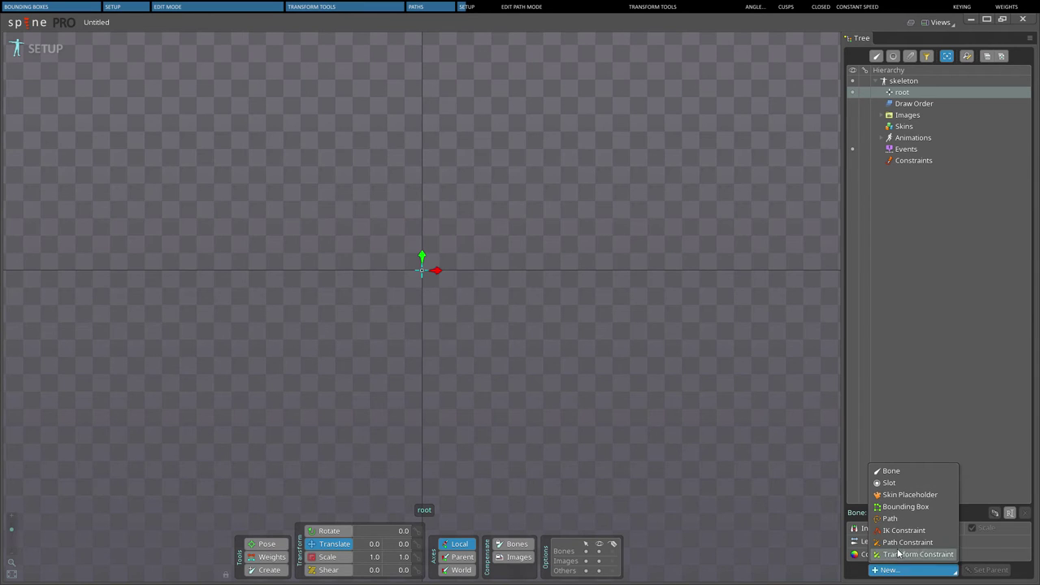
left_click(892, 517)
type("path")
key("Return")
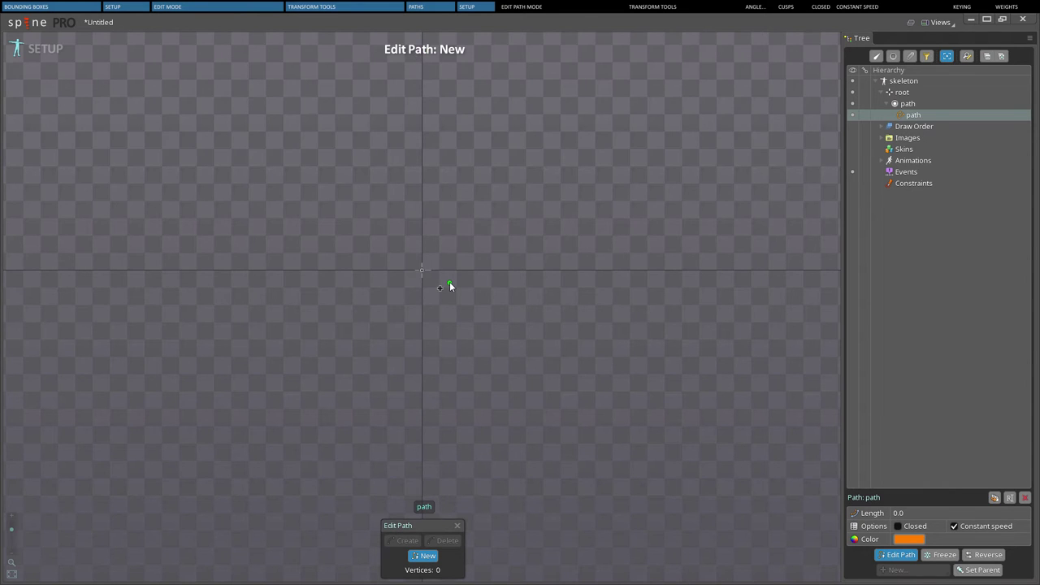
Place curved vertices around the canvas centre and close the path at its first vertex
left_click(347, 134)
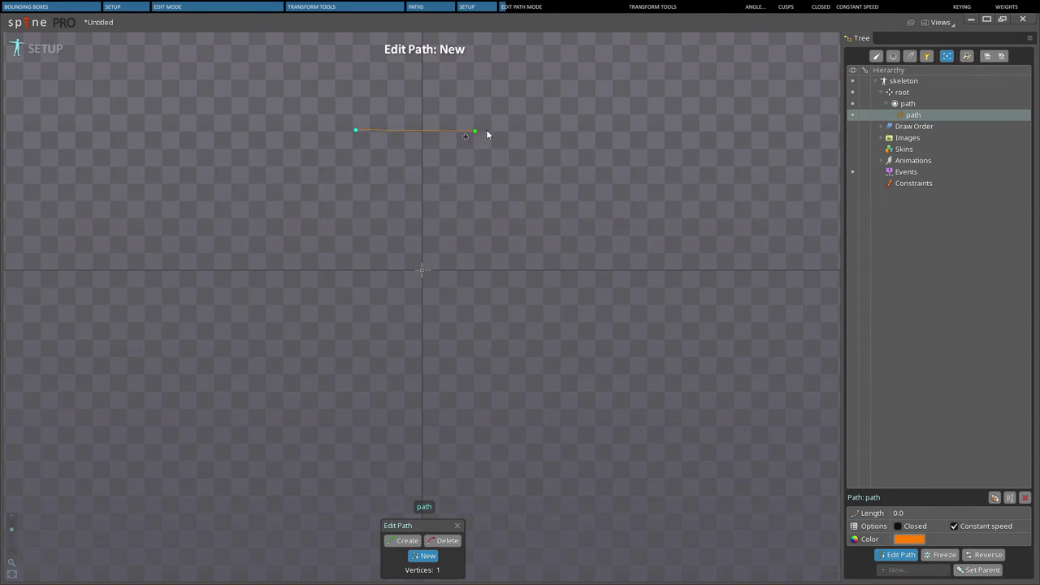
left_click_drag(576, 194, 552, 266)
left_click_drag(491, 394, 437, 366)
left_click(578, 195)
left_click_drag(579, 195, 301, 306)
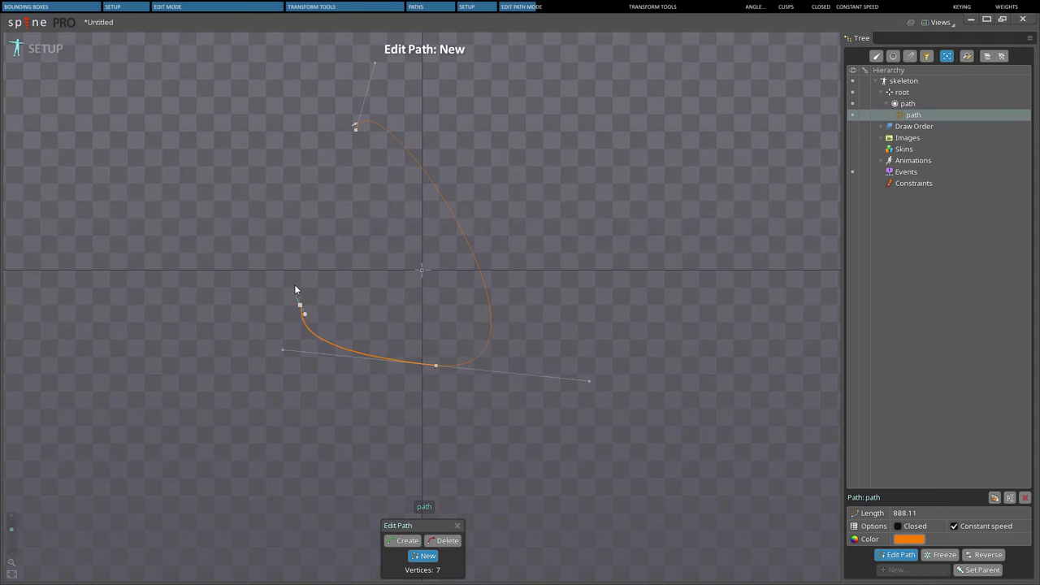
left_click(355, 128)
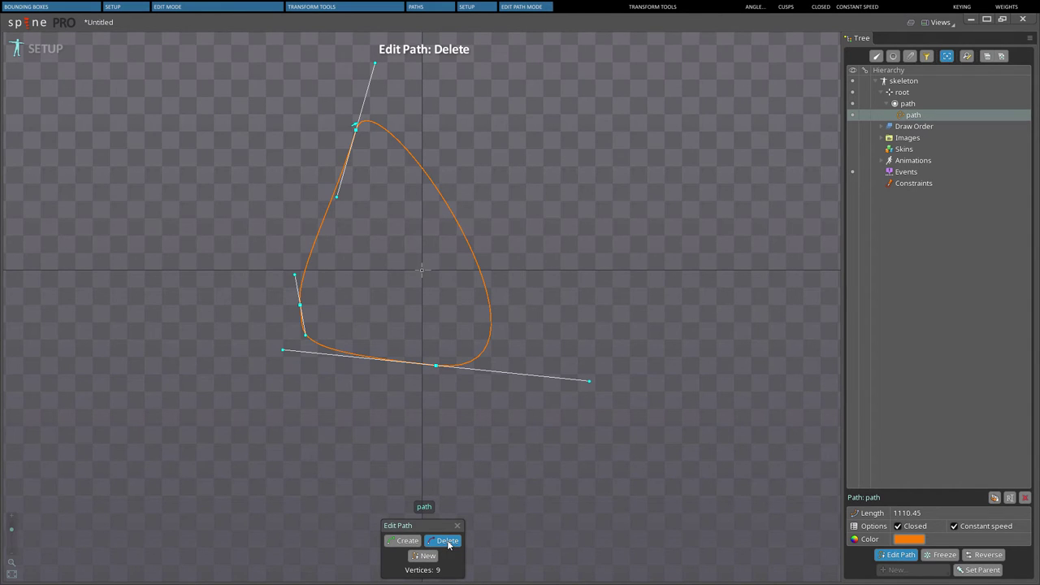
Insert vertices on the path's left and right sides, then delete them again
left_click(404, 541)
left_click(323, 224)
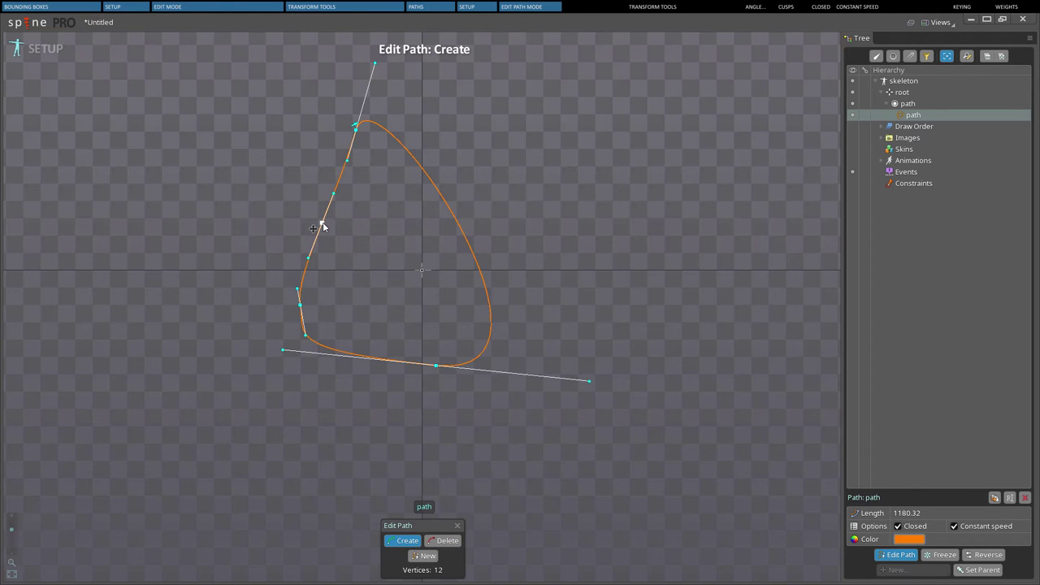
left_click(454, 217)
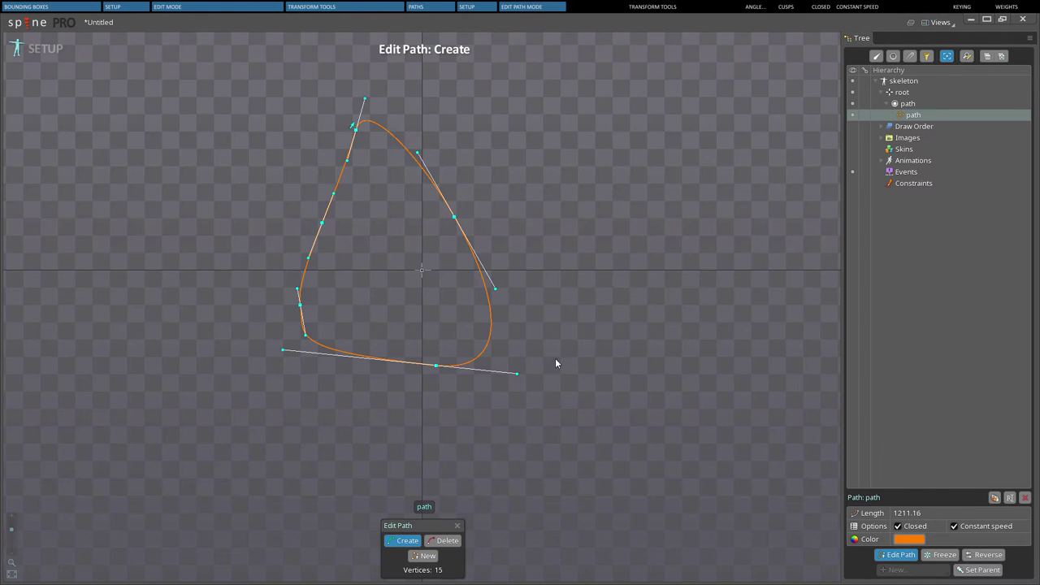
left_click(450, 540)
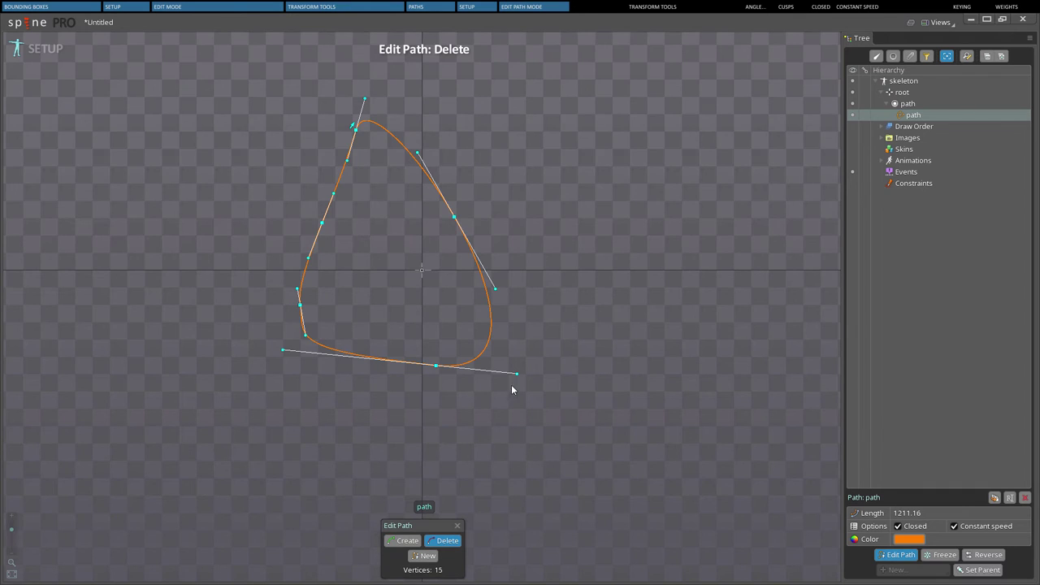
left_click(323, 226)
left_click(454, 218)
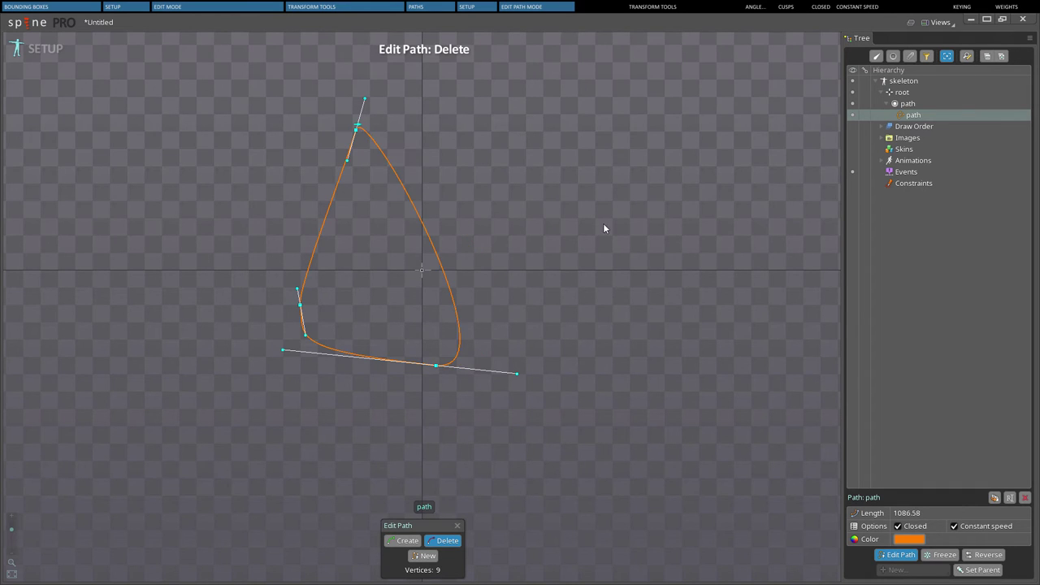
Round the top handles, remove and reshape the bottom vertex, then exit Edit Path
left_click_drag(367, 100, 406, 165)
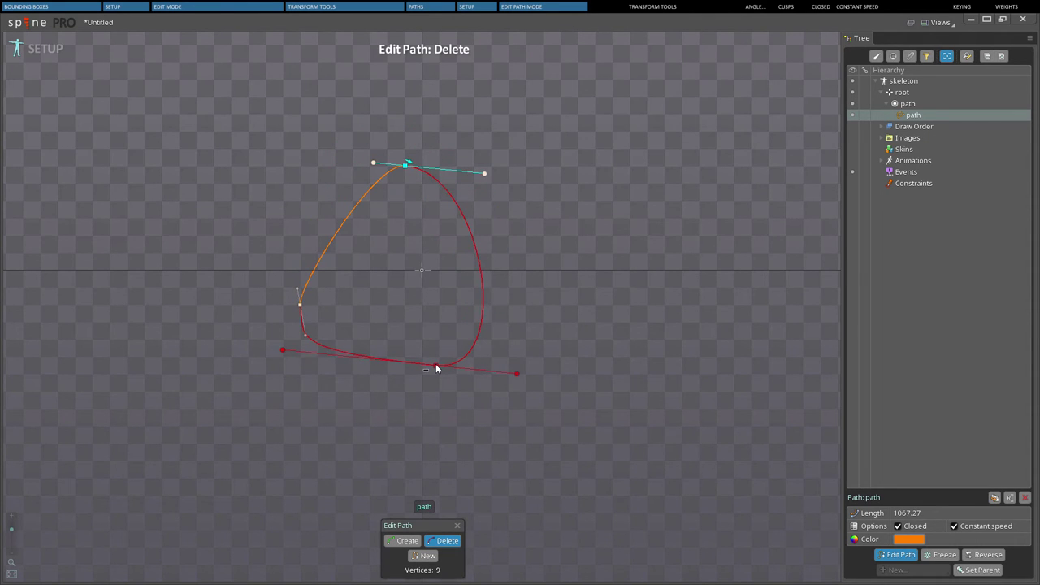
left_click(435, 365)
left_click_drag(307, 335, 453, 404)
left_click(459, 540)
key("ctrl")
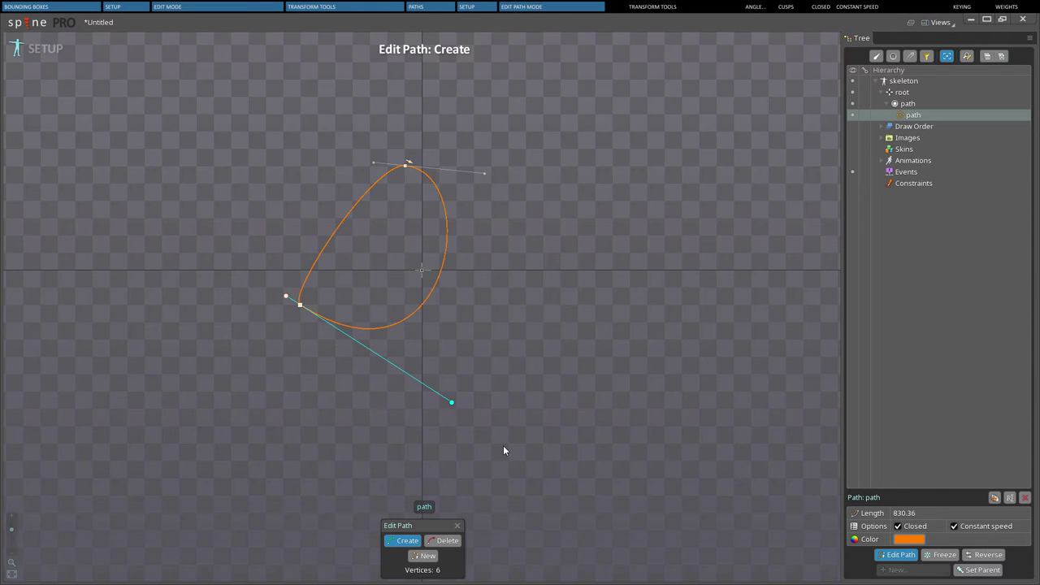
key("Escape")
key("Escape")
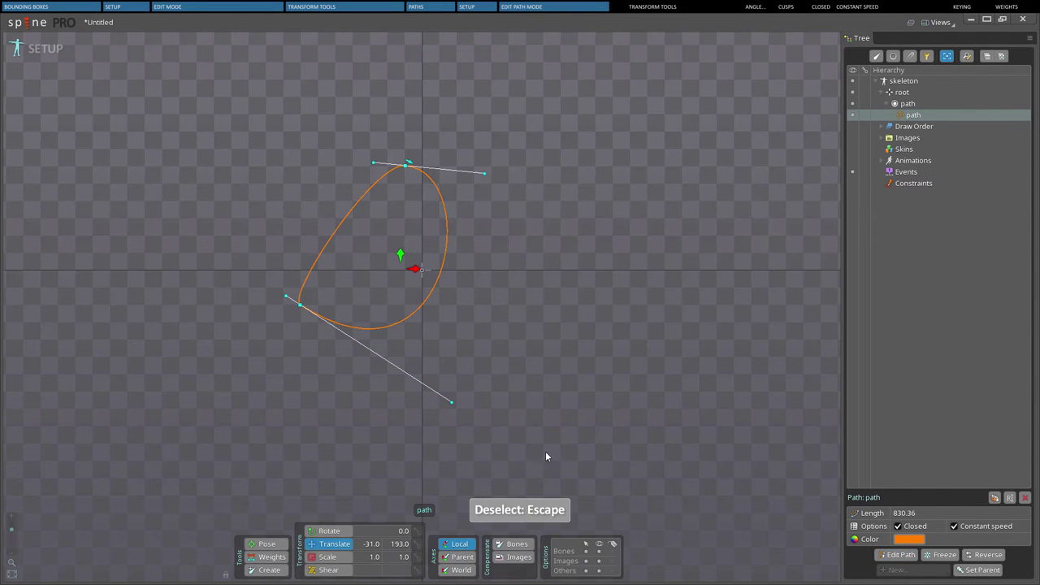
Toggle path editing on and off, then close the path editing tools
left_click(895, 555)
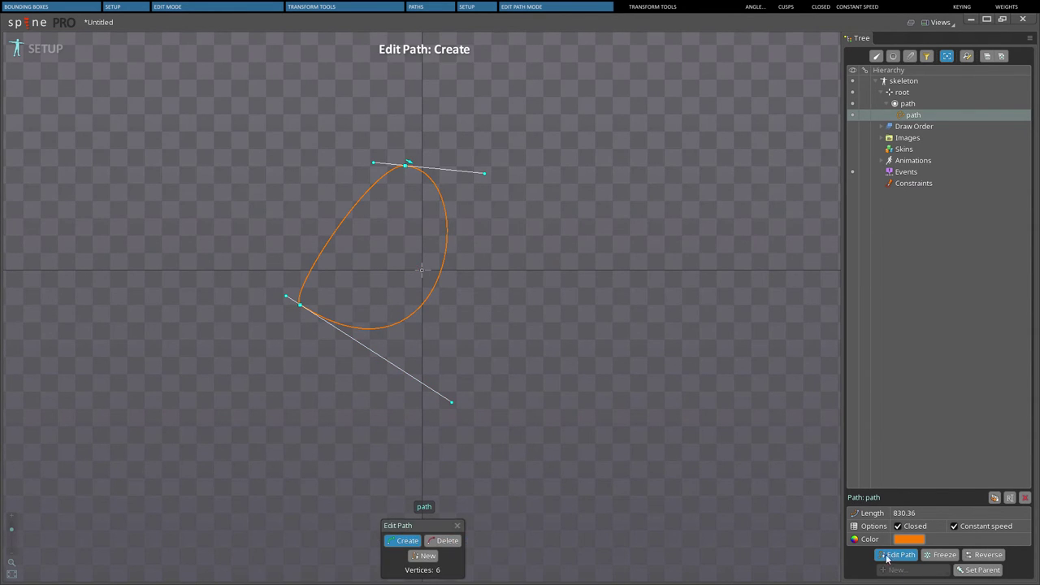
left_click(894, 555)
left_click(895, 555)
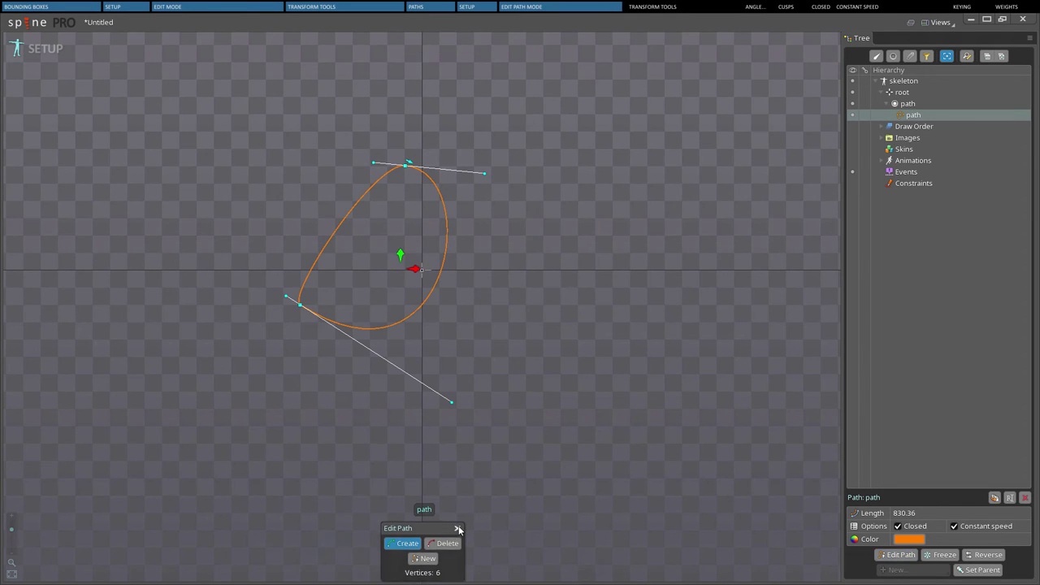
left_click(458, 527)
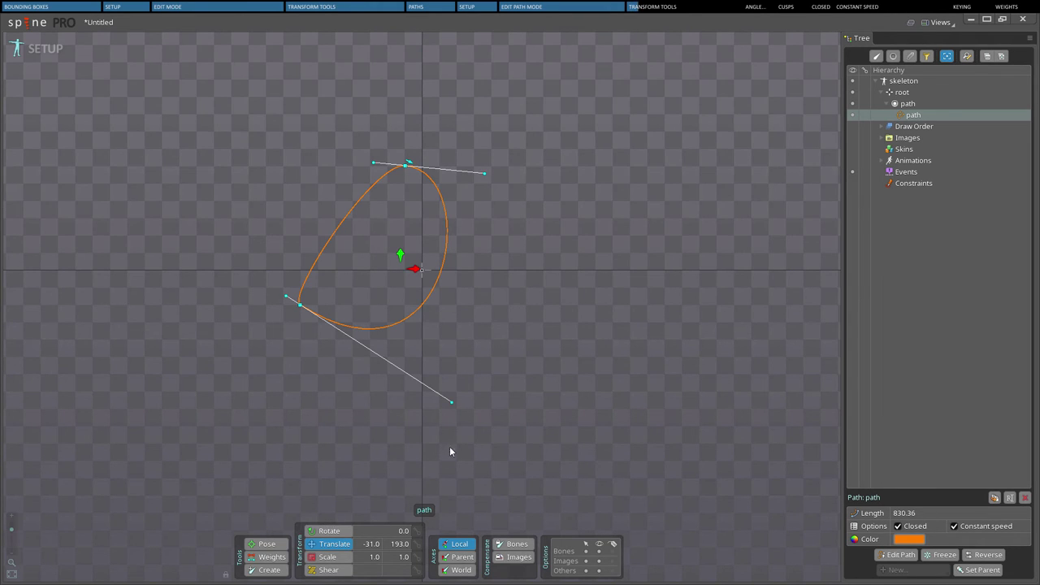
Try rotating and scaling the whole path, then undo those changes and deselect
key("c")
left_click_drag(517, 259, 585, 290)
key("v")
key("x")
left_click_drag(554, 329, 574, 319)
key("ctrl+z")
key("ctrl+z")
key("ctrl+z")
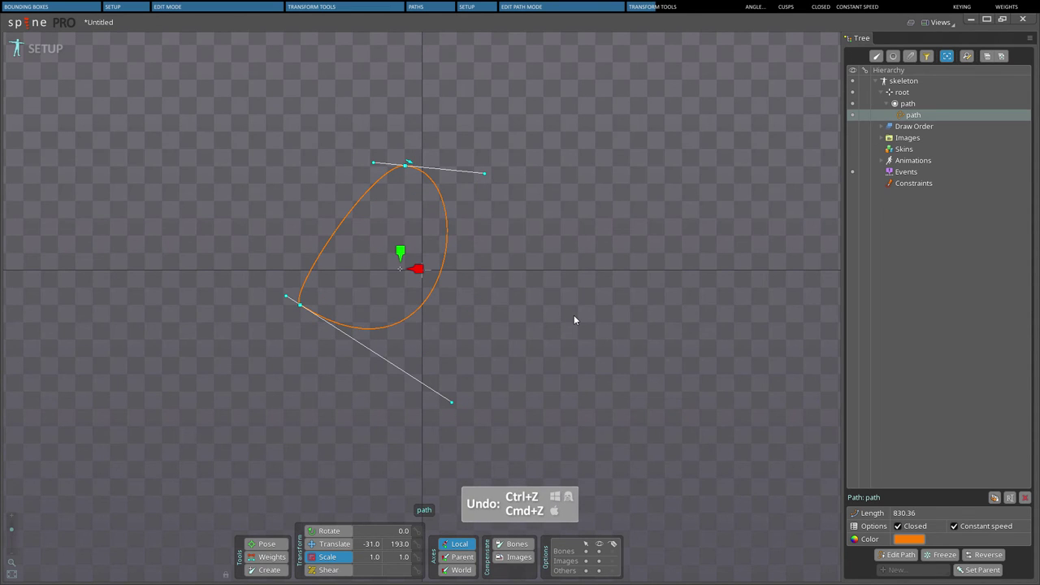
key("space")
Move the path's lower-left vertex and raise its handle end to reshape the curve
left_click(416, 169)
left_click(406, 166)
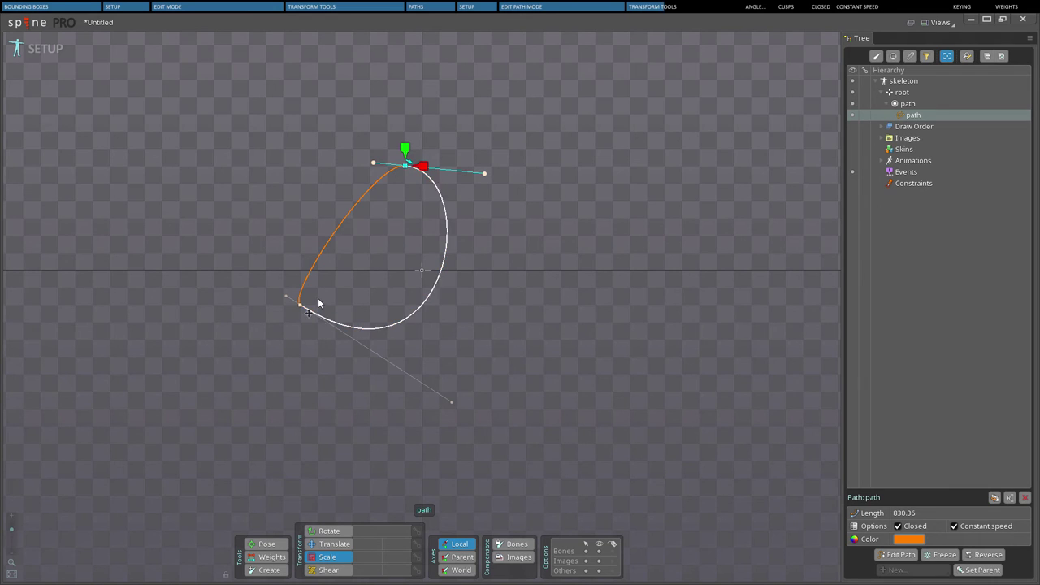
mouse_move(301, 305)
left_mouse_down()
mouse_move(234, 372)
mouse_move(304, 325)
left_mouse_up()
left_click(457, 423)
left_click_drag(457, 392, 428, 306)
left_click(305, 326, "ctrl")
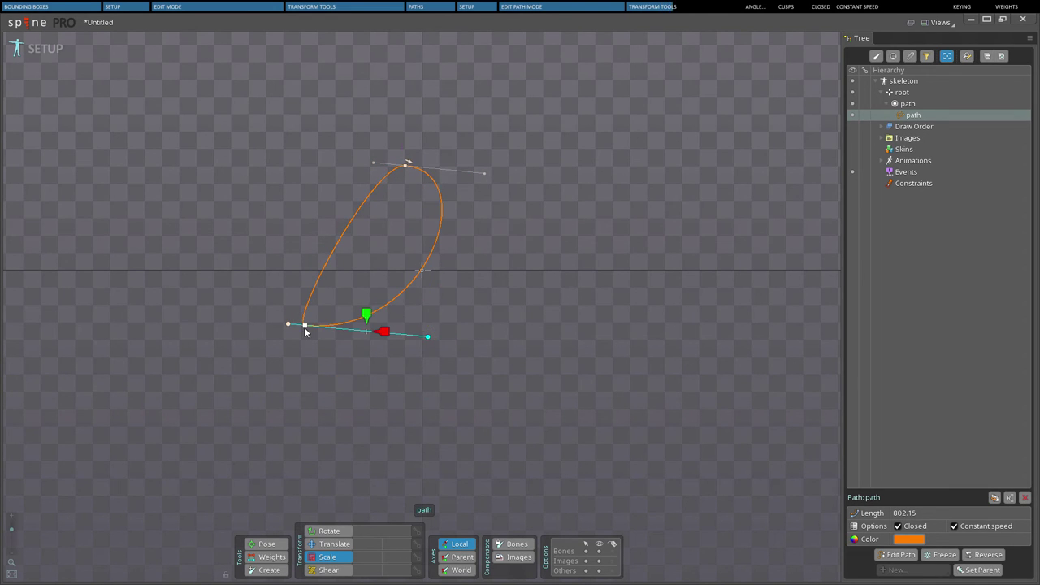
left_click(406, 166, "ctrl")
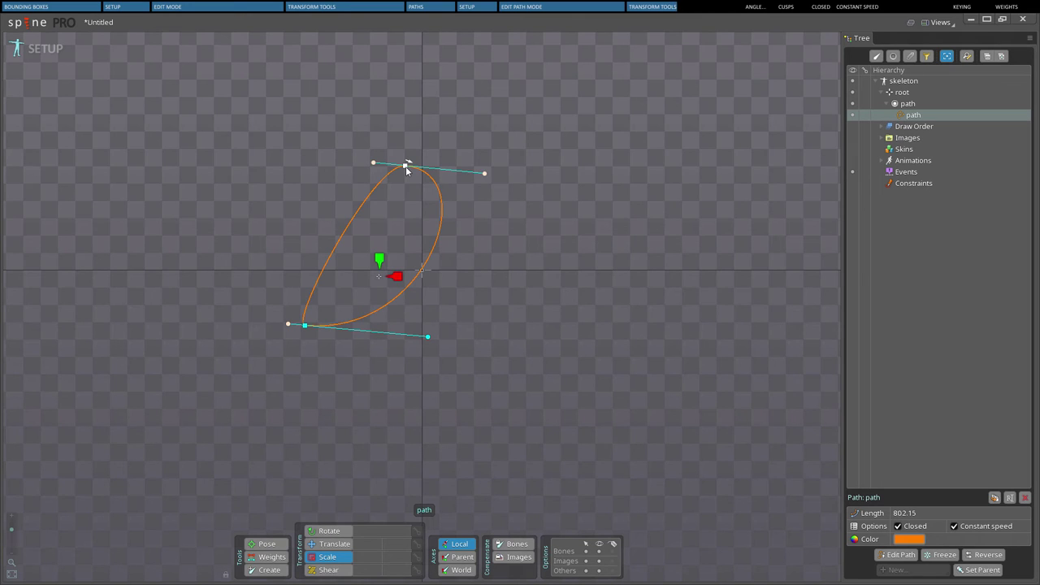
Box-select the path's points and clear the selection again
left_click_drag(340, 208, 524, 406)
left_click_drag(213, 100, 517, 442)
left_click(513, 424)
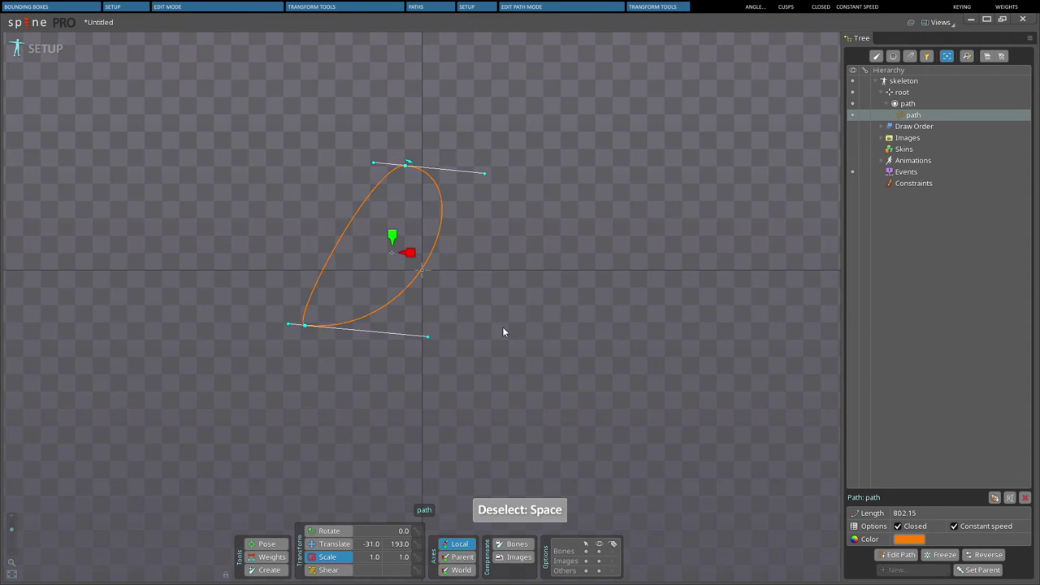
left_click_drag(256, 123, 542, 304)
left_click(530, 287)
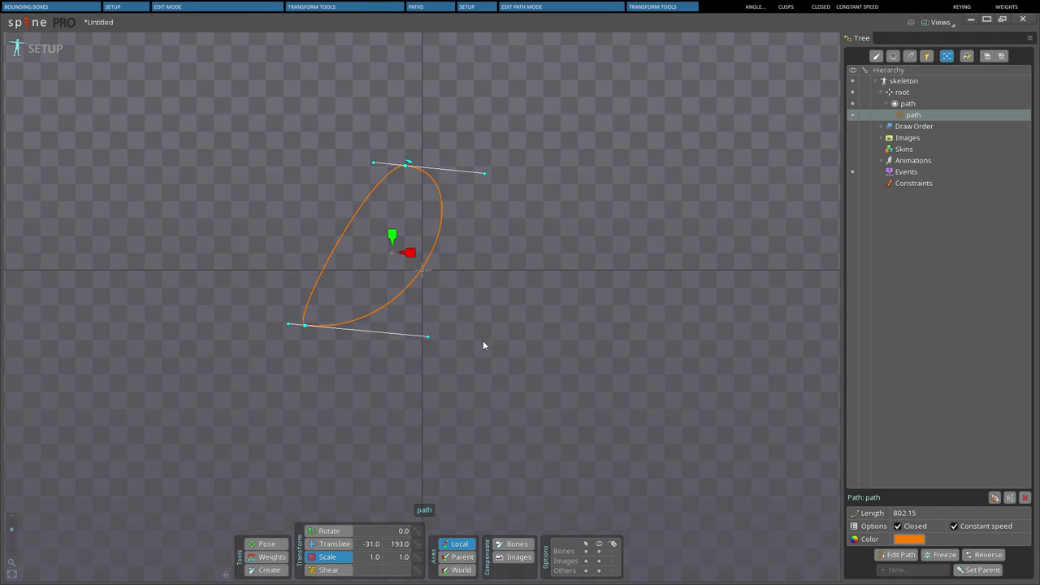
With the Rotate tool, swing and stretch the top vertex's handles into a wider teardrop
key("c")
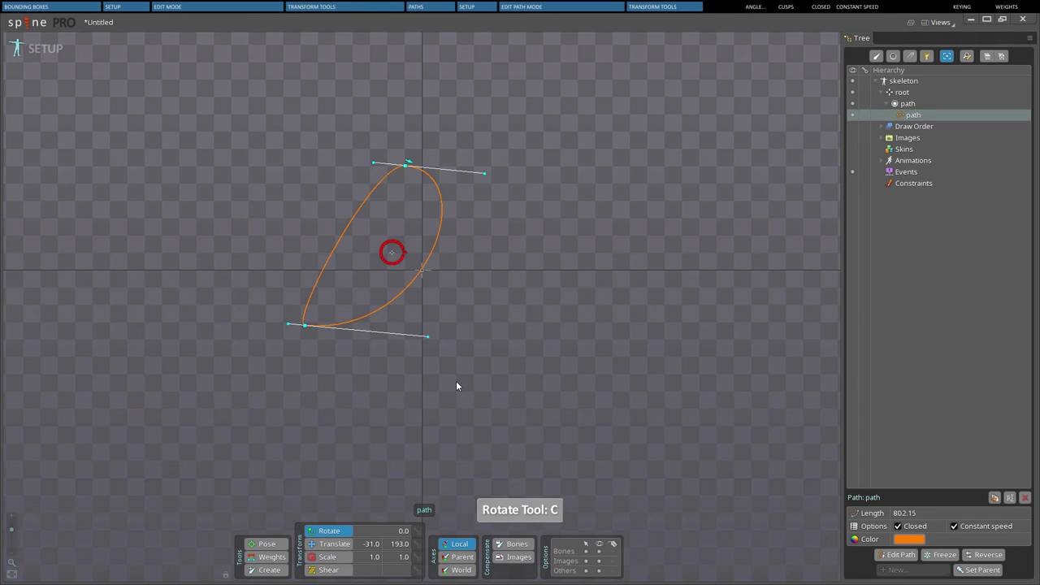
left_click(305, 326)
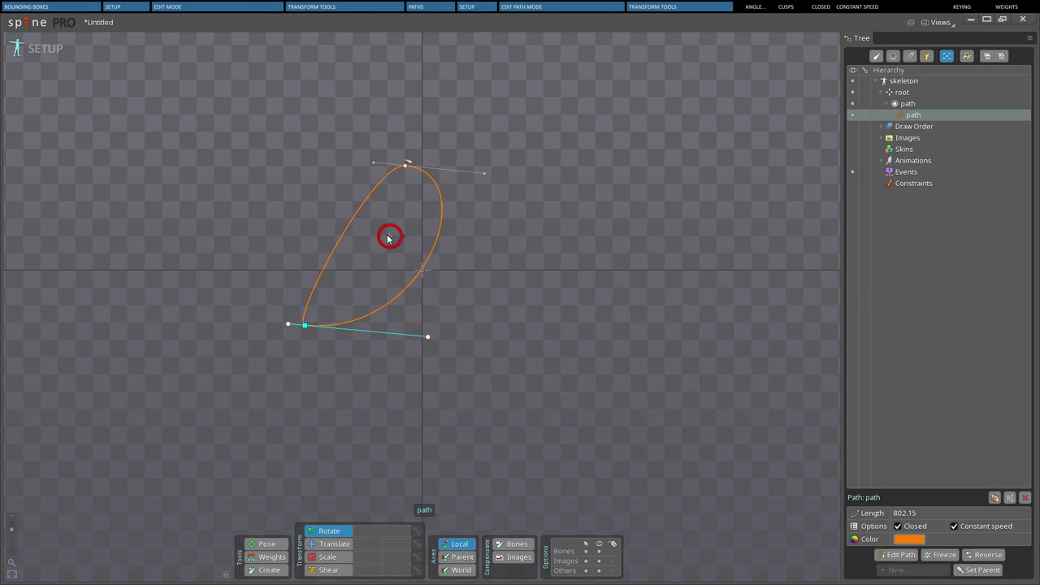
left_click_drag(551, 292, 575, 253)
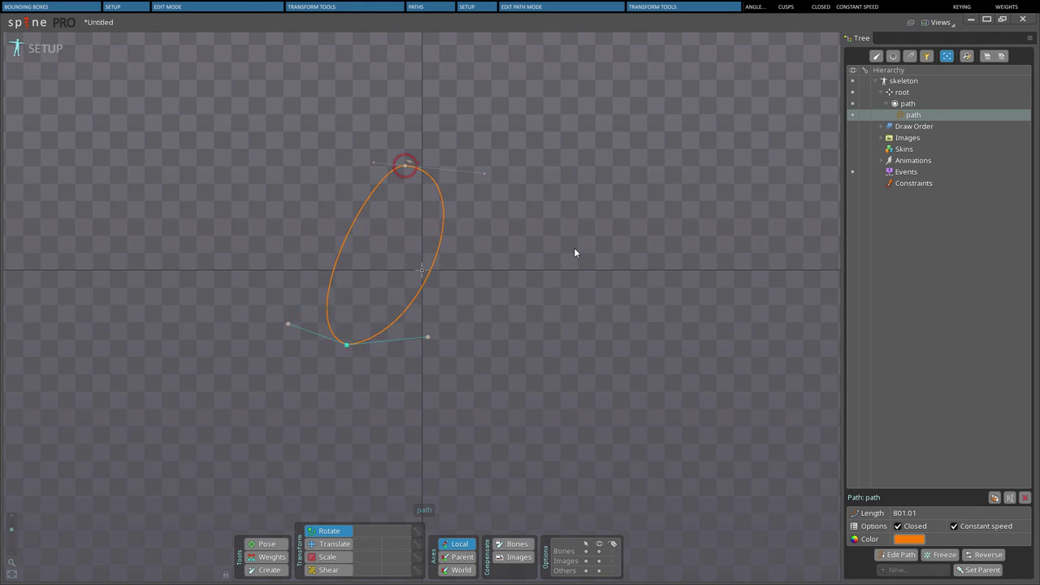
key("ctrl+z")
key("ctrl+z")
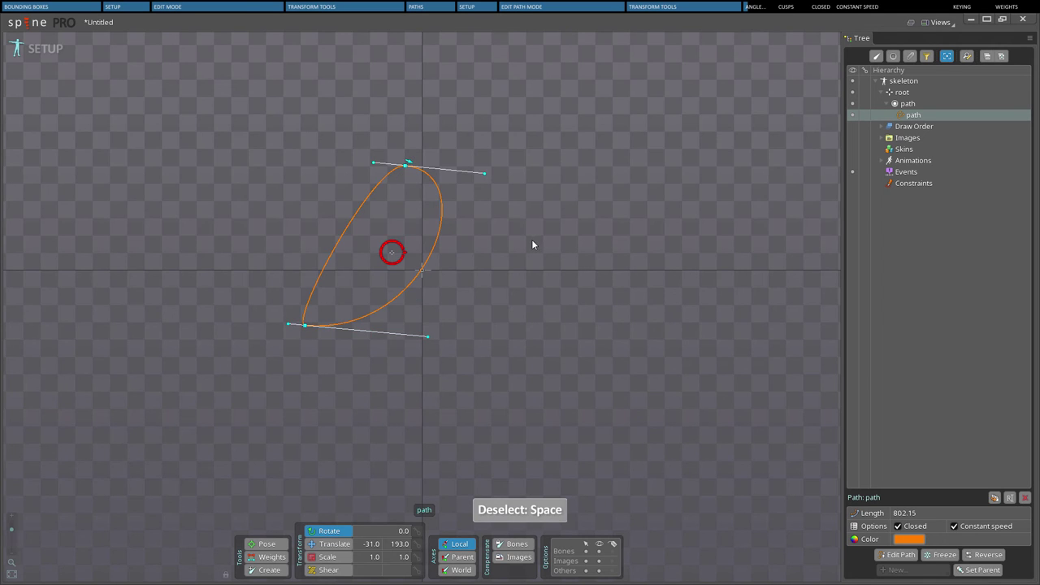
left_click_drag(484, 174, 578, 184)
left_click_drag(373, 163, 296, 155)
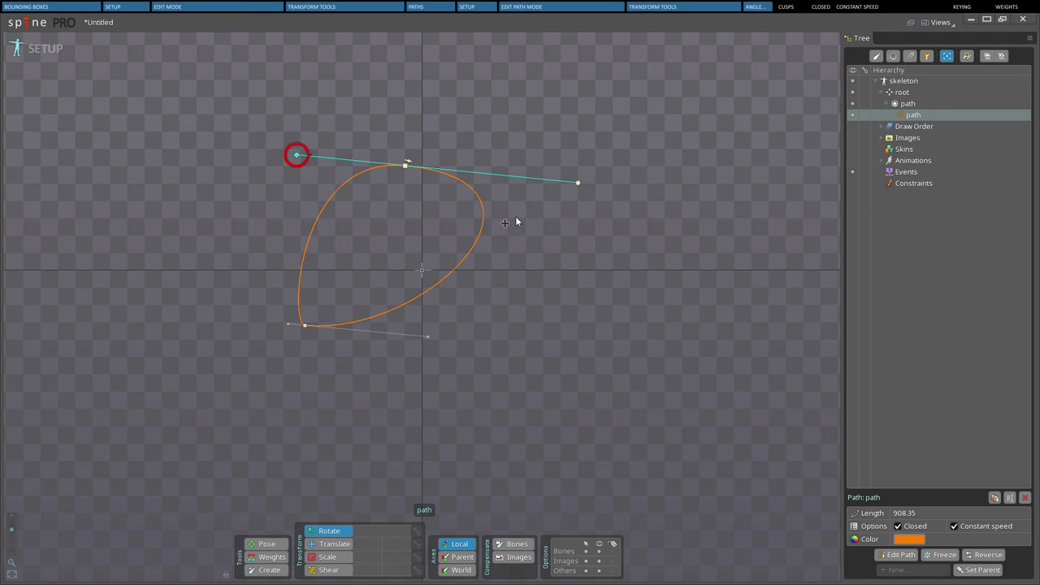
Swing the top vertex's handle, undo it, and make a small adjustment to its right handle instead
left_click_drag(578, 185, 496, 230)
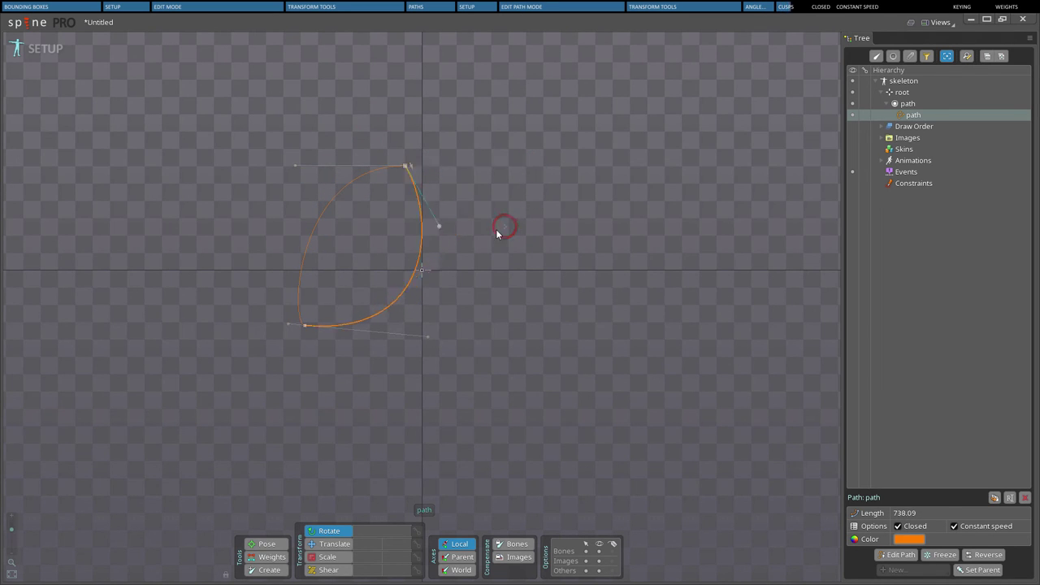
key("ctrl+z")
key("space")
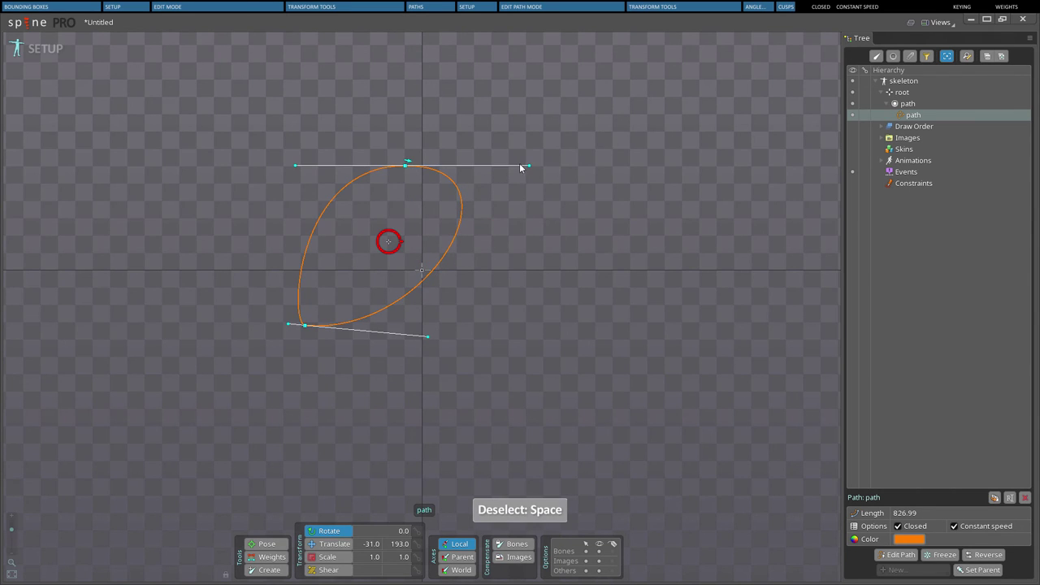
mouse_move(529, 166)
left_mouse_down()
mouse_move(490, 235)
mouse_move(523, 151)
mouse_move(509, 216)
mouse_move(520, 174)
left_mouse_up()
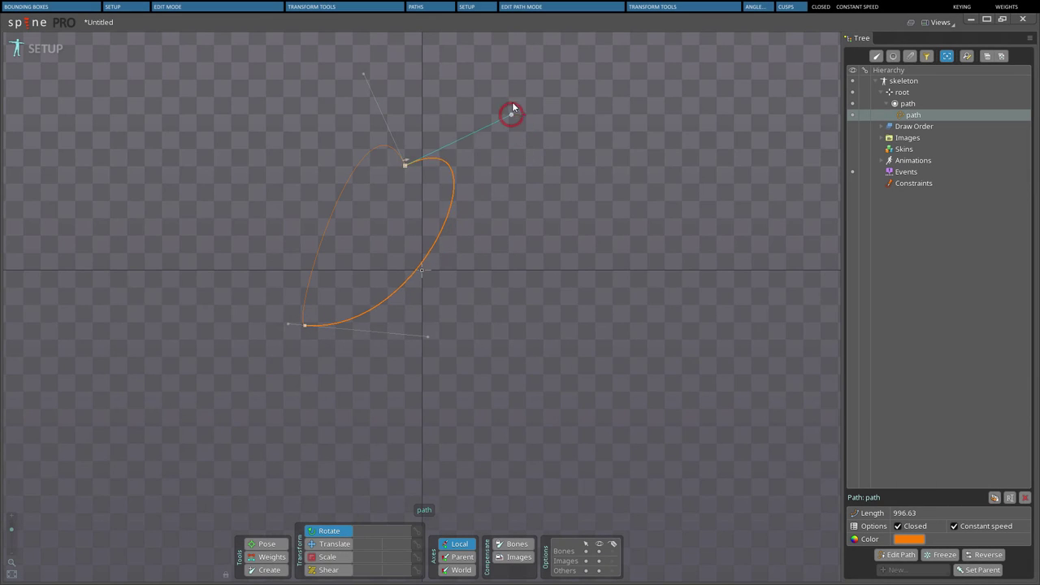
Fine-tune the top corner handle, then uncheck and recheck the path's Closed option
left_click_drag(512, 106, 512, 105)
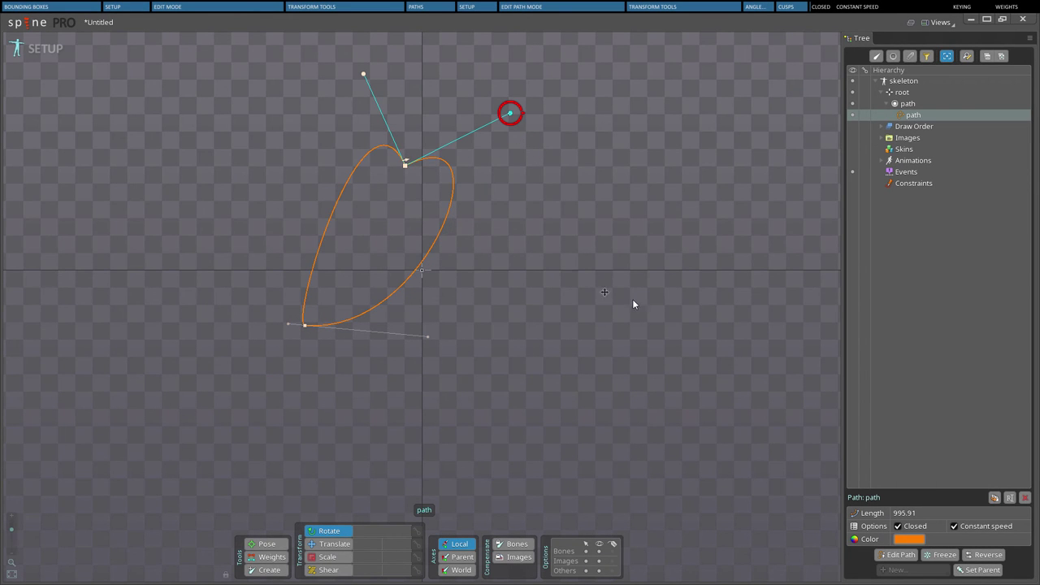
left_click(898, 526)
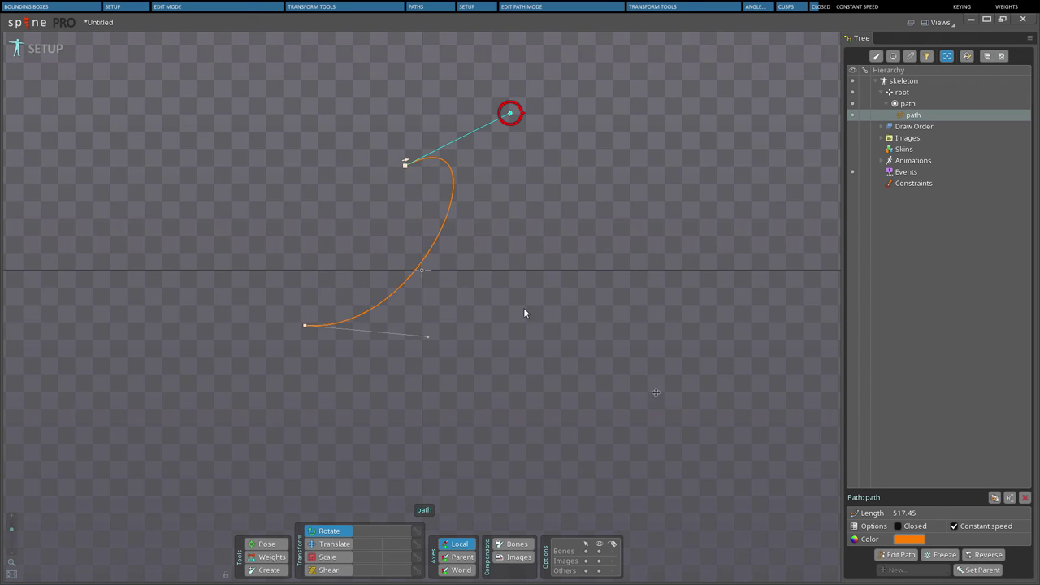
left_click(899, 527)
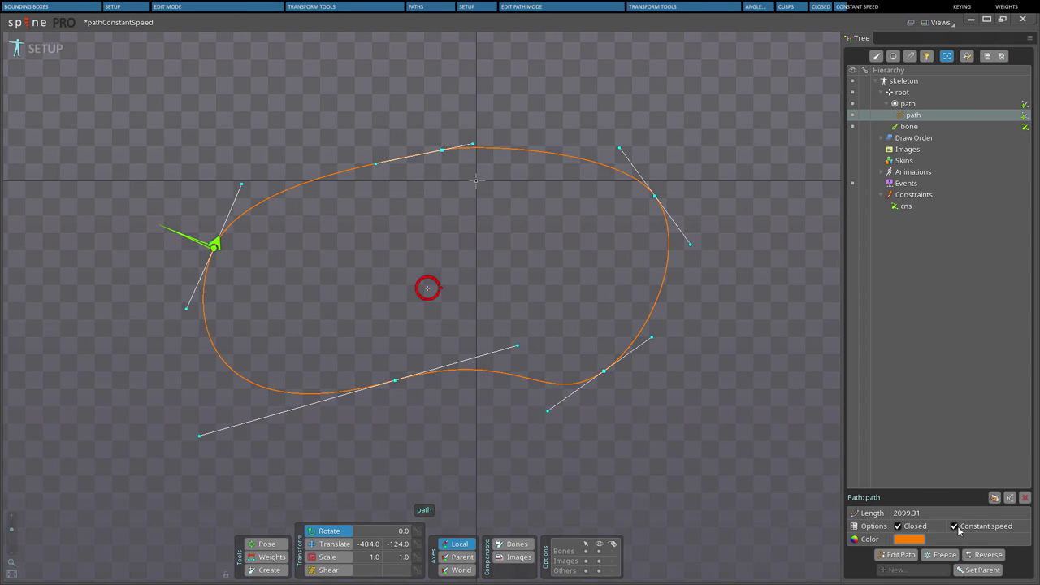
Play the bone around the loop in Animate mode, then return to Setup
left_click(45, 48)
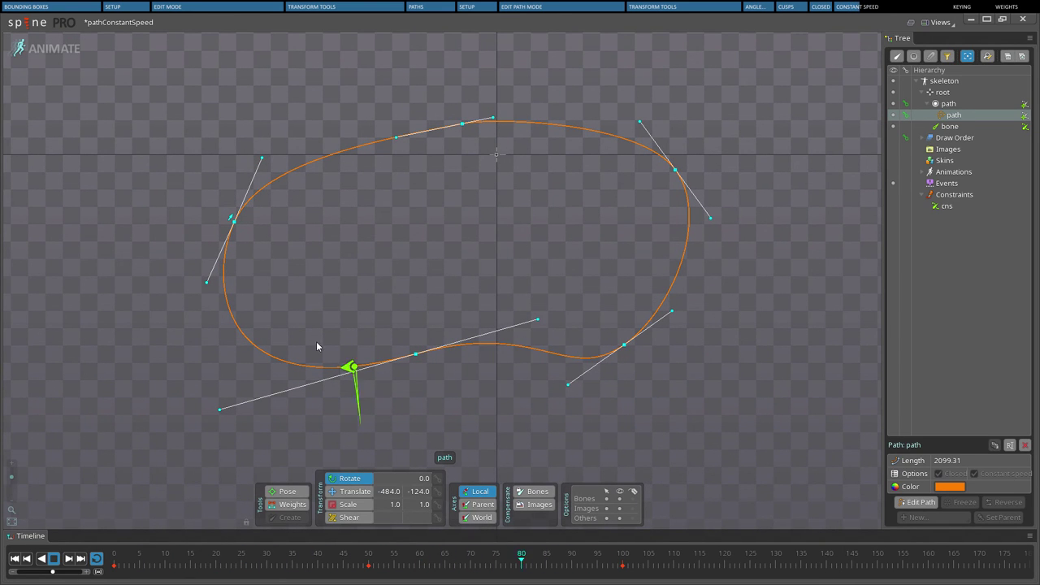
left_click(45, 48)
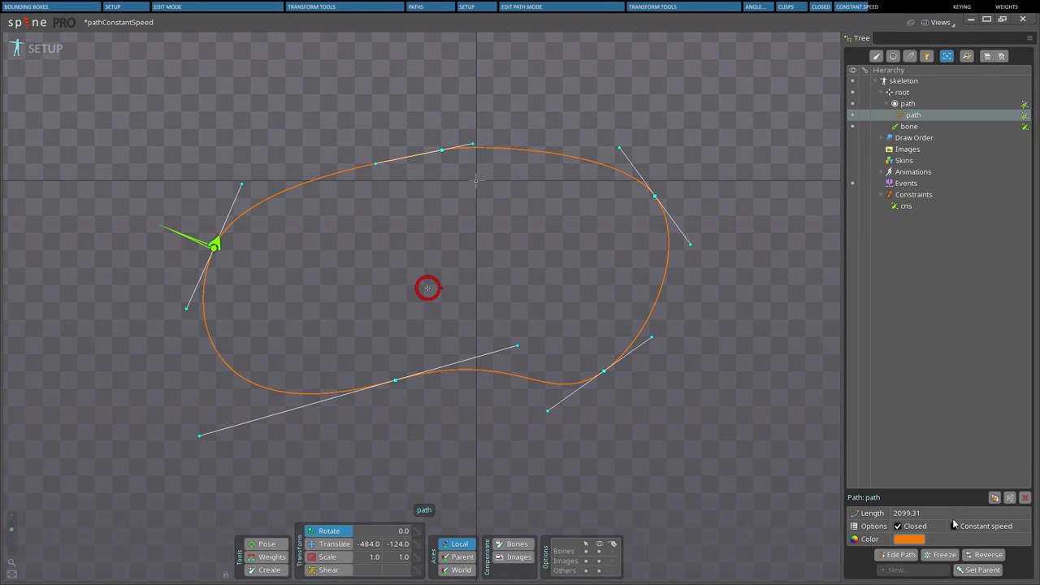
left_click(38, 51)
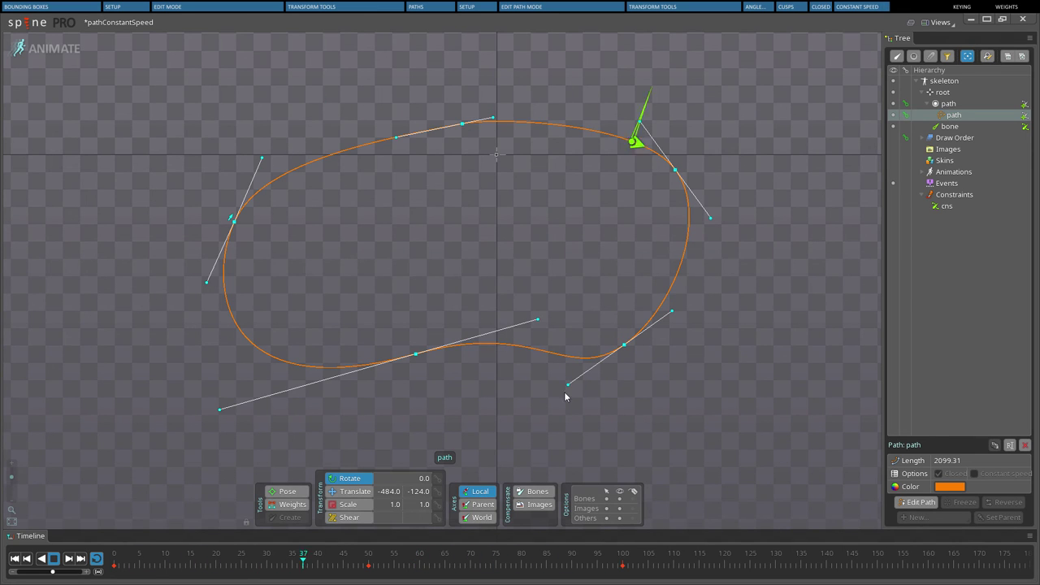
left_click_drag(569, 385, 479, 438)
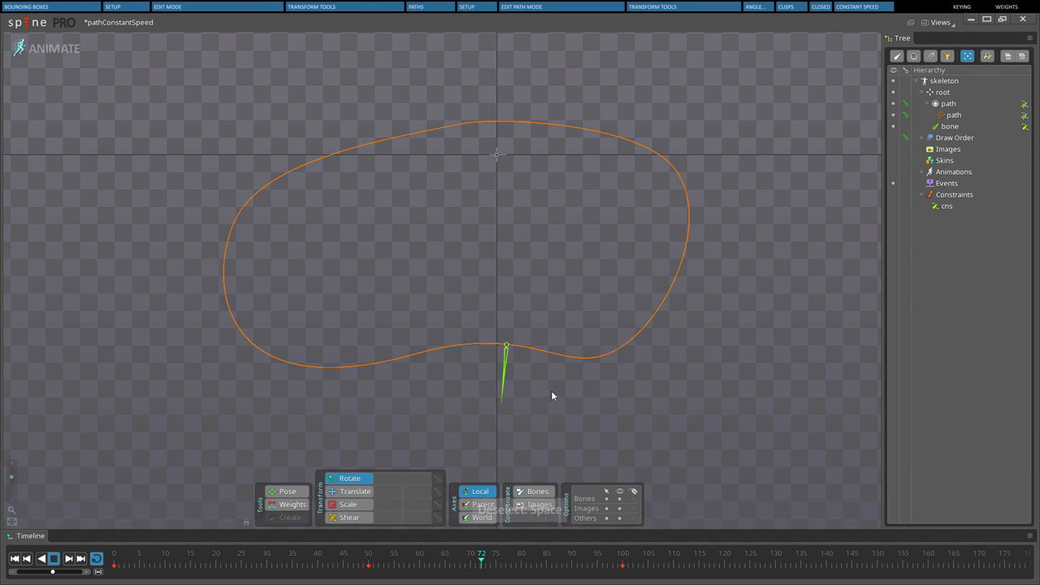
left_click(47, 49)
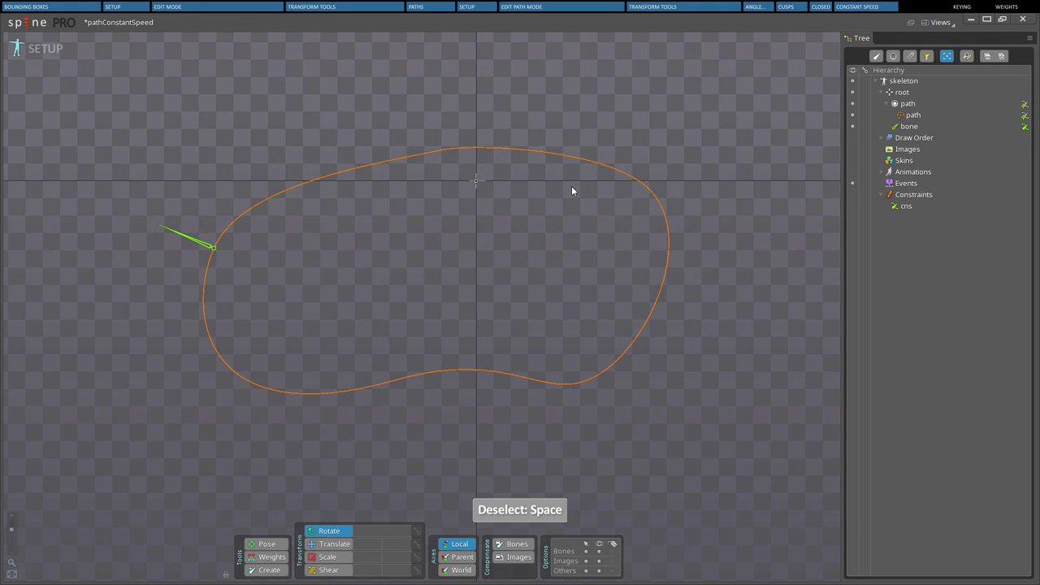
Drag the lower-right path vertex and its handle outward, then replay the bone's travel
left_click(603, 164)
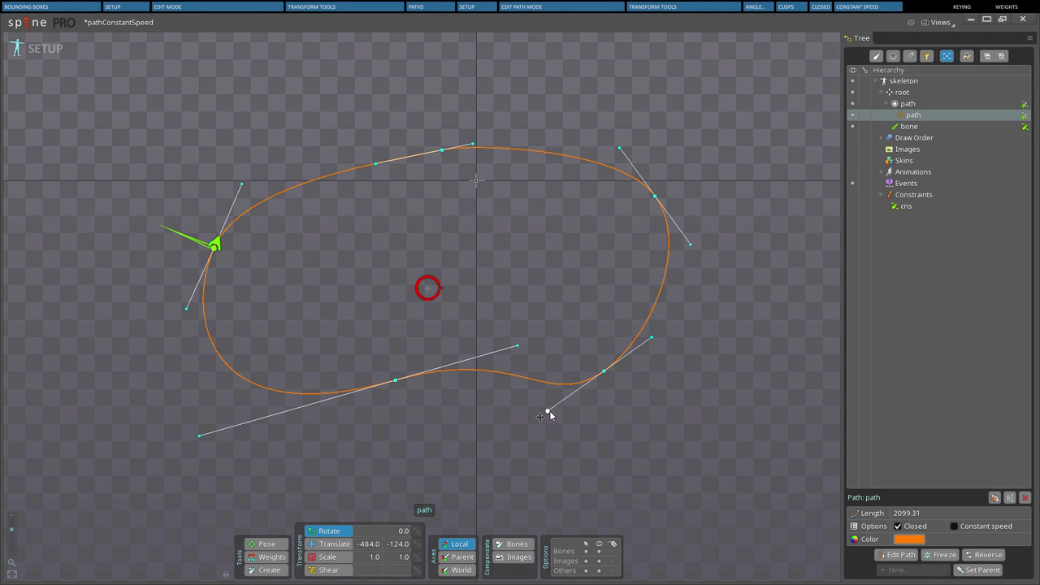
left_click_drag(604, 372, 708, 493)
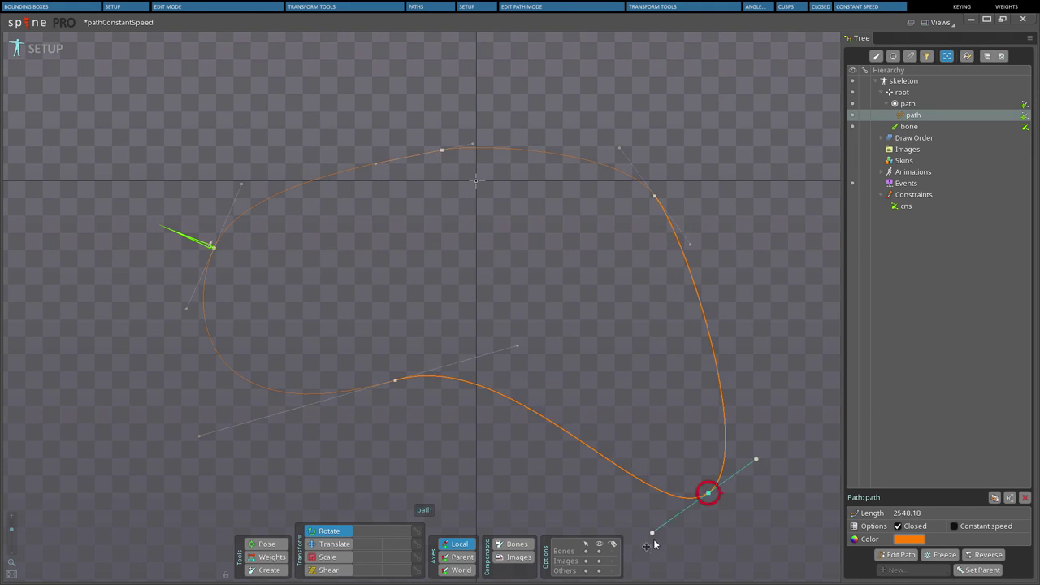
left_click_drag(653, 534, 816, 222)
left_click(36, 49)
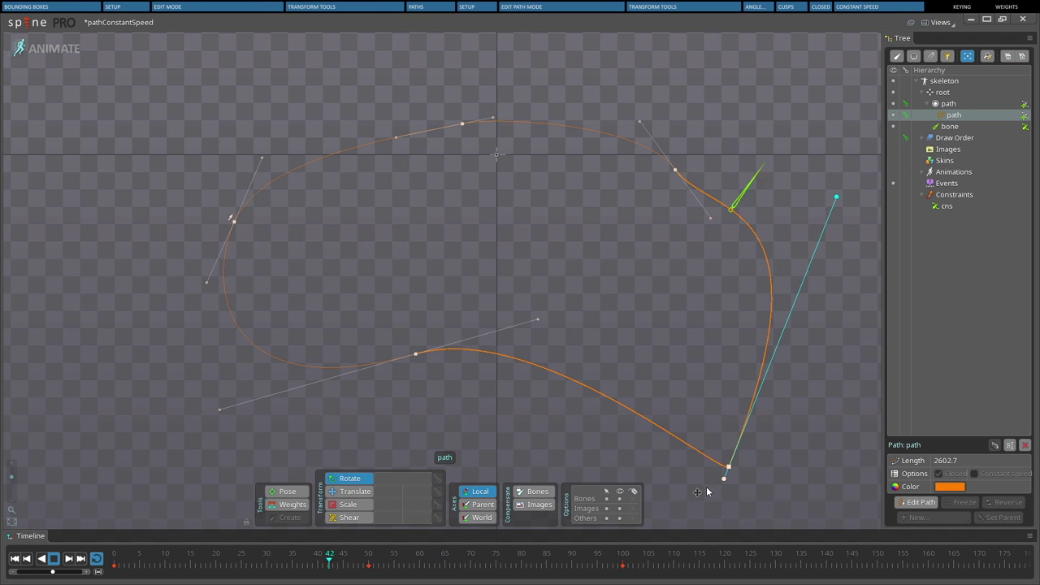
left_click(45, 49)
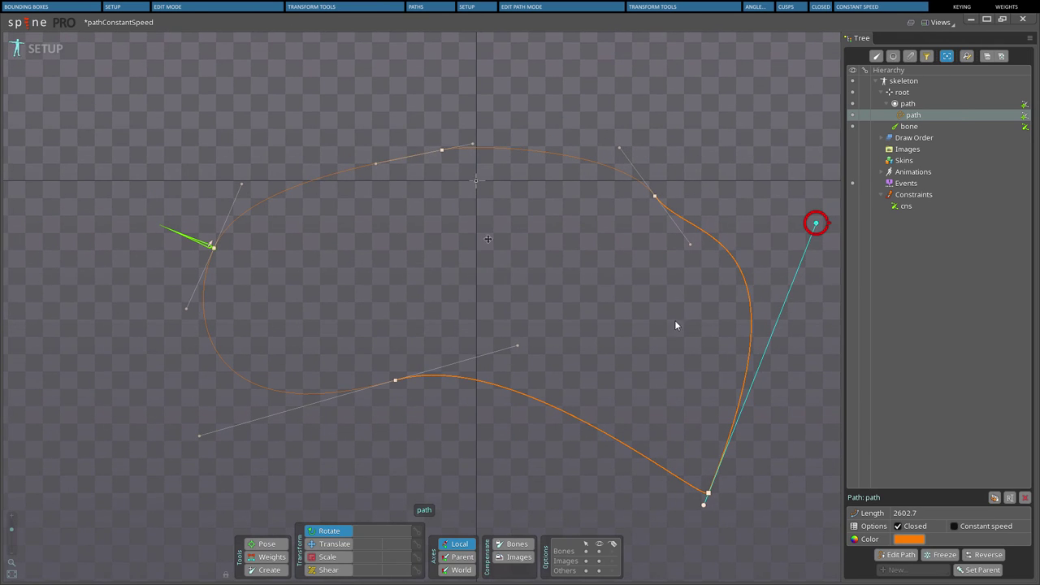
left_click(45, 48)
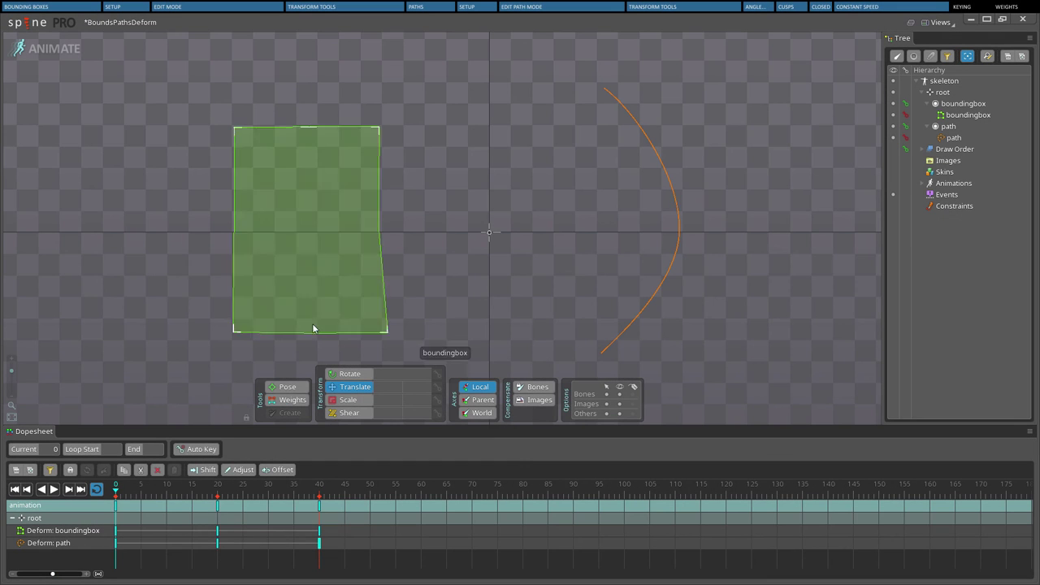
At frame 20, adjust the bounding box and push the path's middle vertex right, then play
left_click_drag(120, 494, 217, 526)
left_click_drag(439, 233, 307, 233)
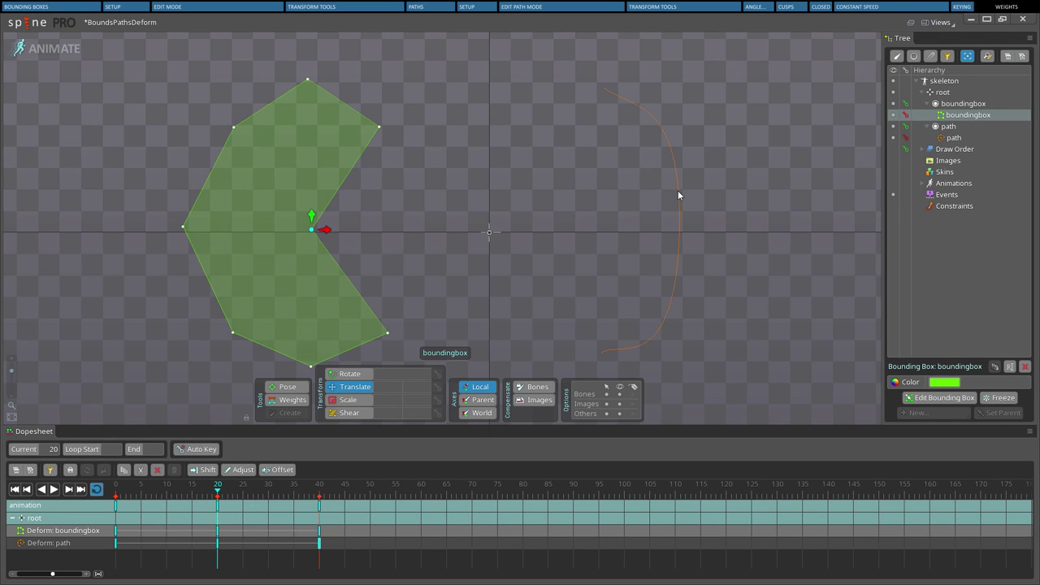
left_click(679, 261)
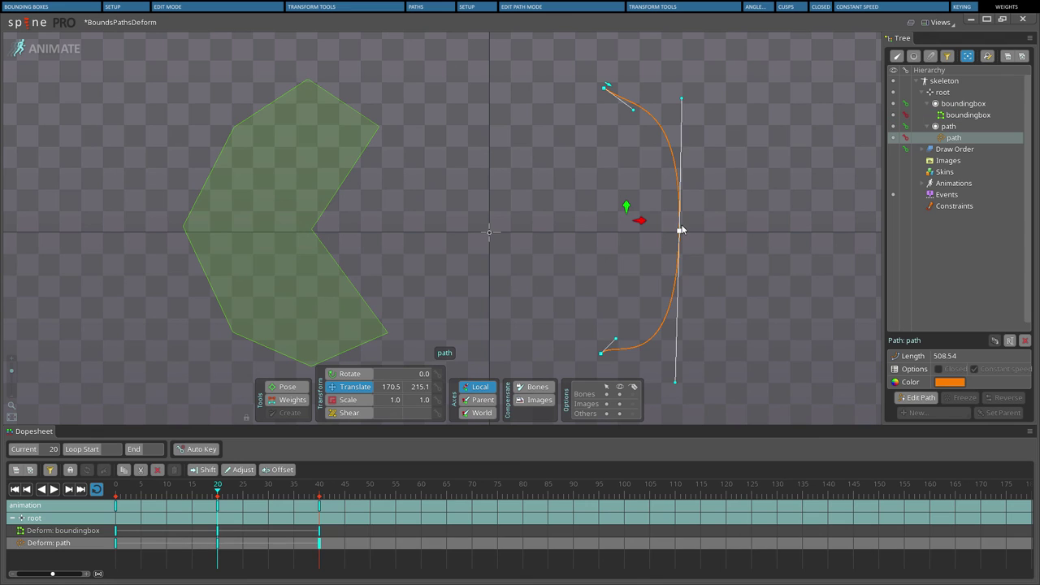
left_click_drag(681, 233, 751, 228)
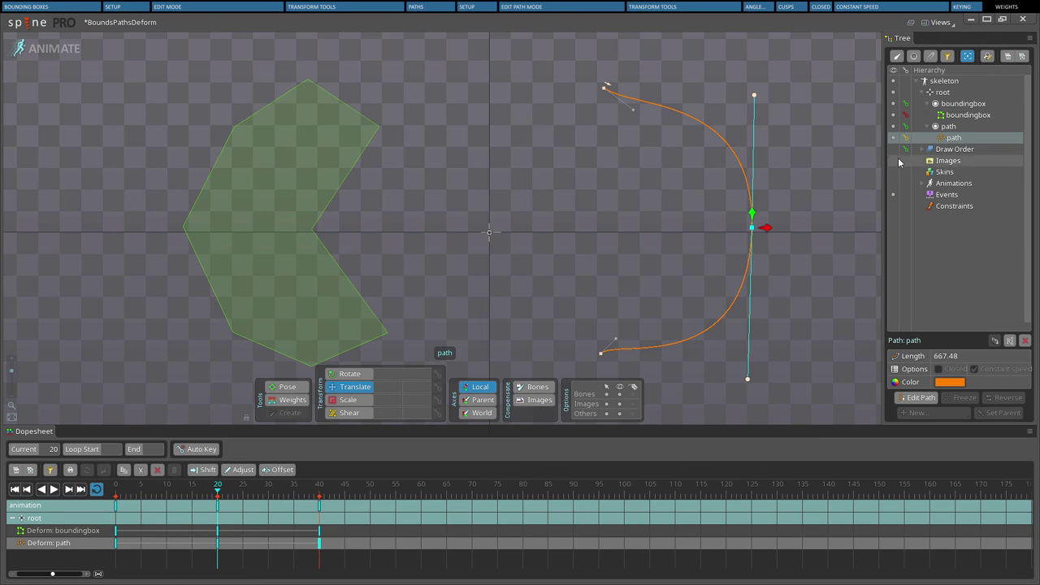
key("d")
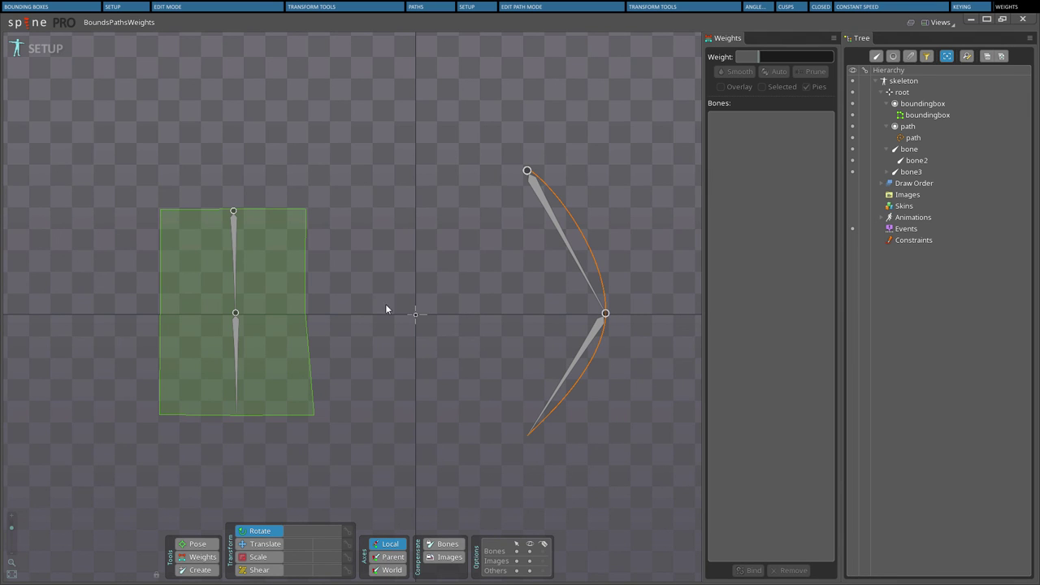
Test-rotate bone2 and bone4 with undo, then view the path's bone weights in Weights mode
left_click(235, 335)
left_click_drag(384, 404, 395, 332)
key("ctrl+z")
left_click_drag(590, 345, 646, 292)
key("ctrl+z")
left_click(201, 557)
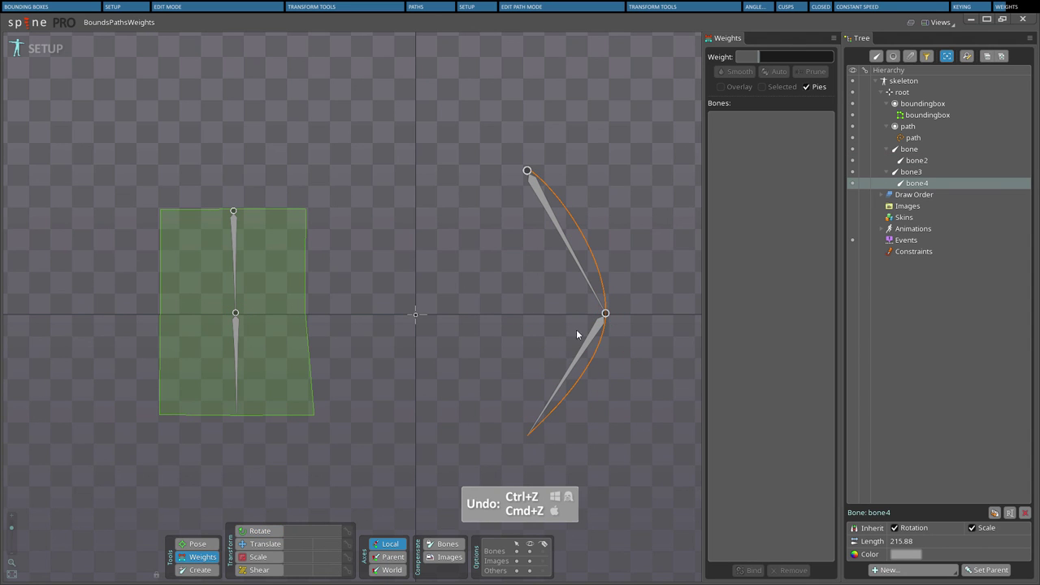
left_click(607, 261)
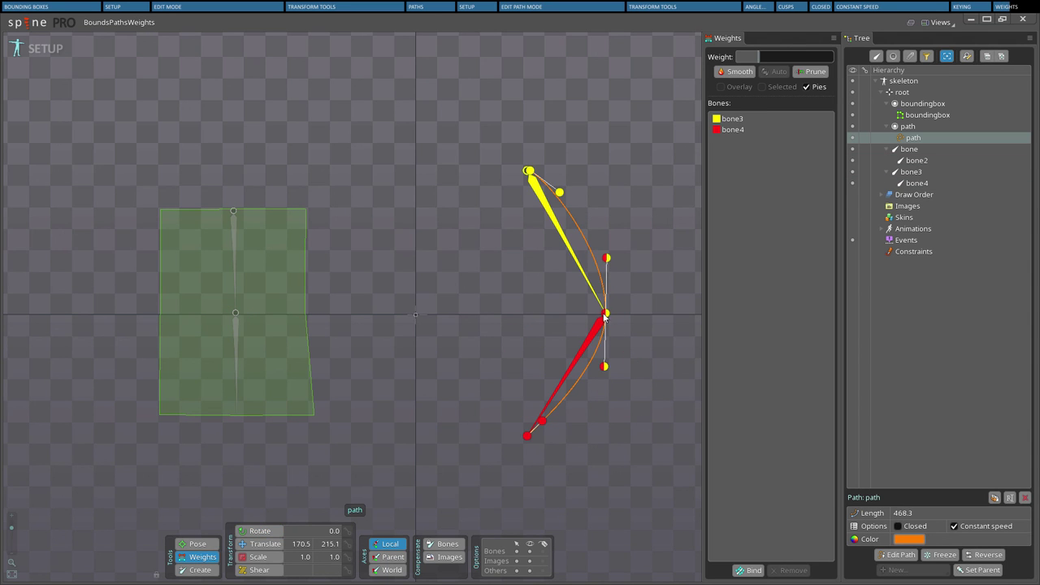